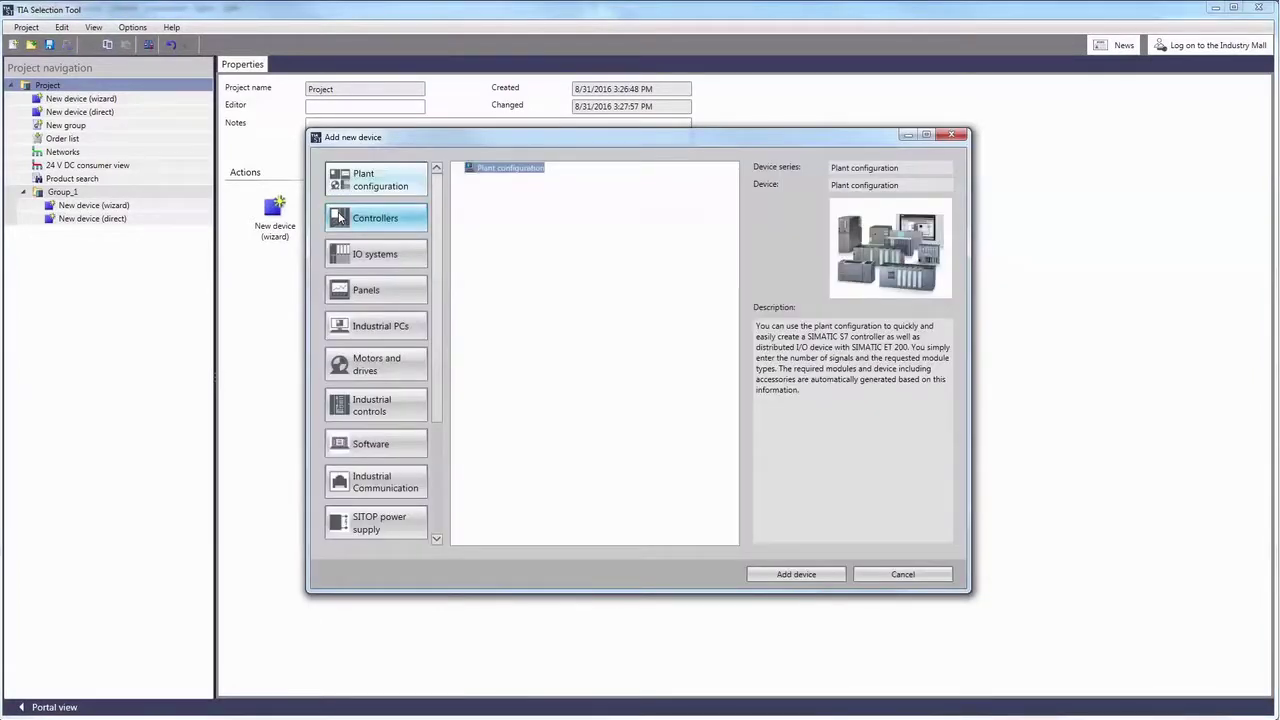
Add a SIMATIC ET 200SP (I/O, CPU, Open Controller) device from the IO systems and open its configuration
left_click(389, 259)
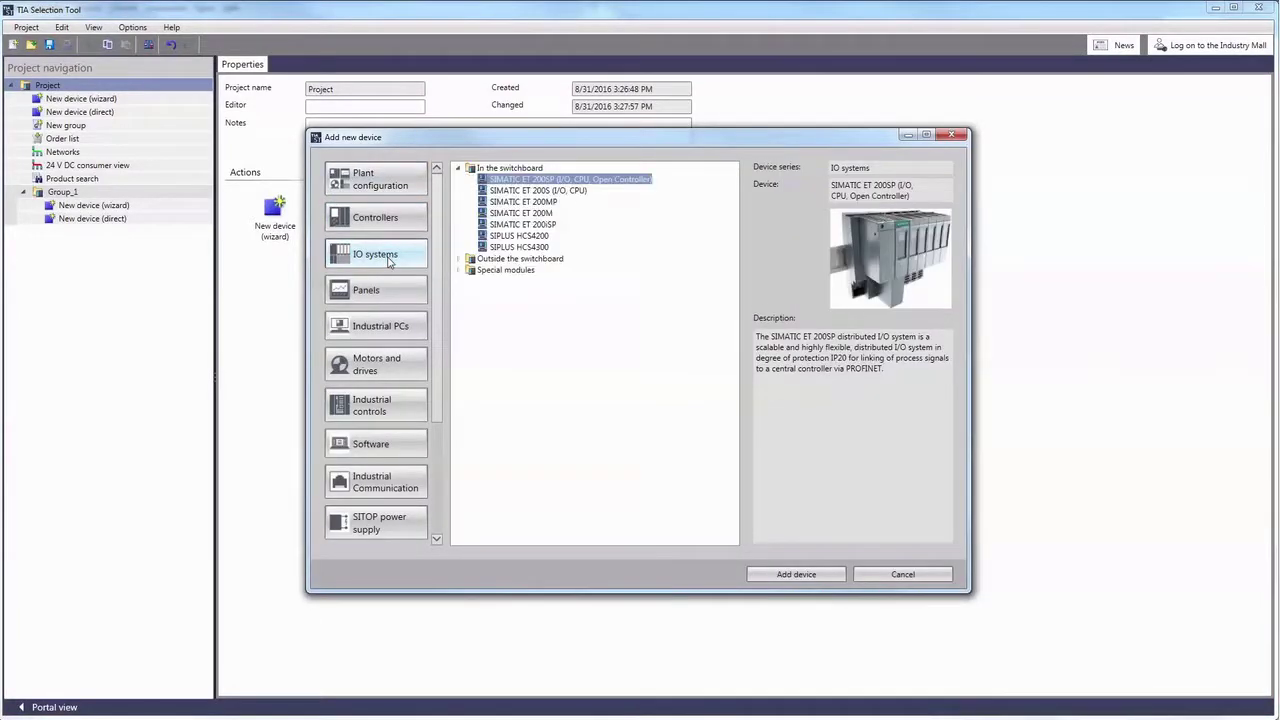
double_click(563, 182)
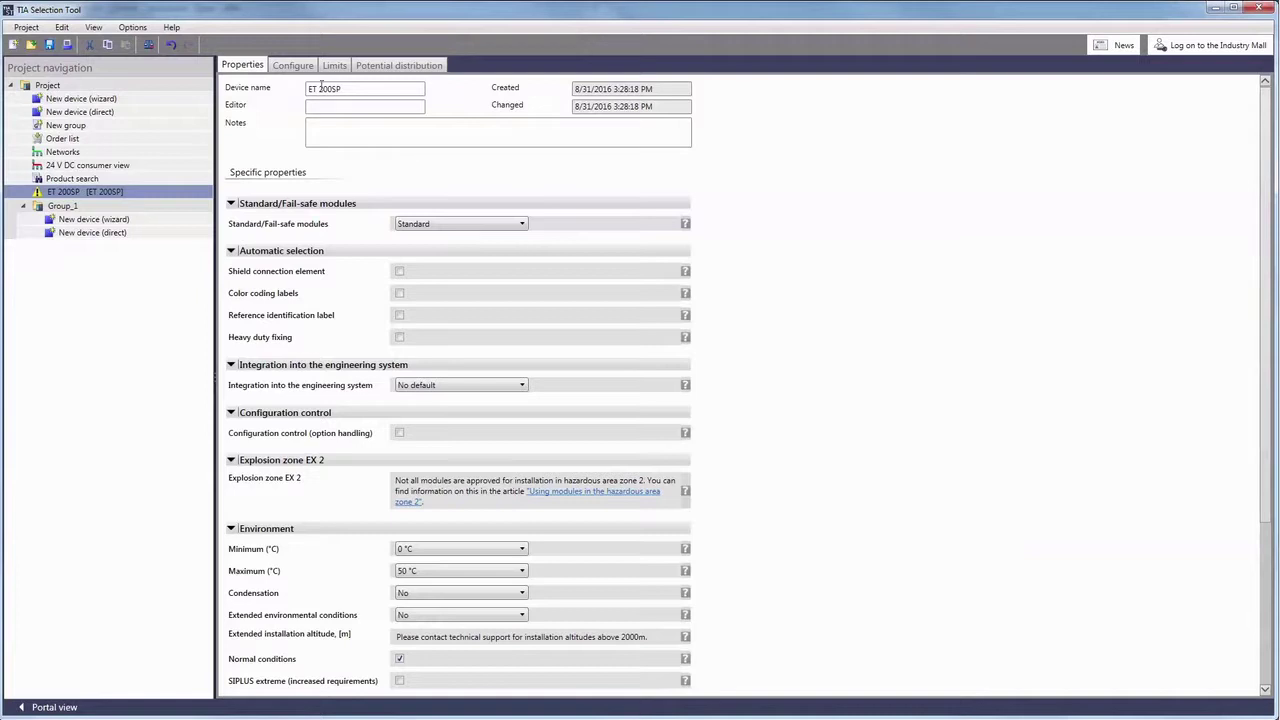
left_click(285, 67)
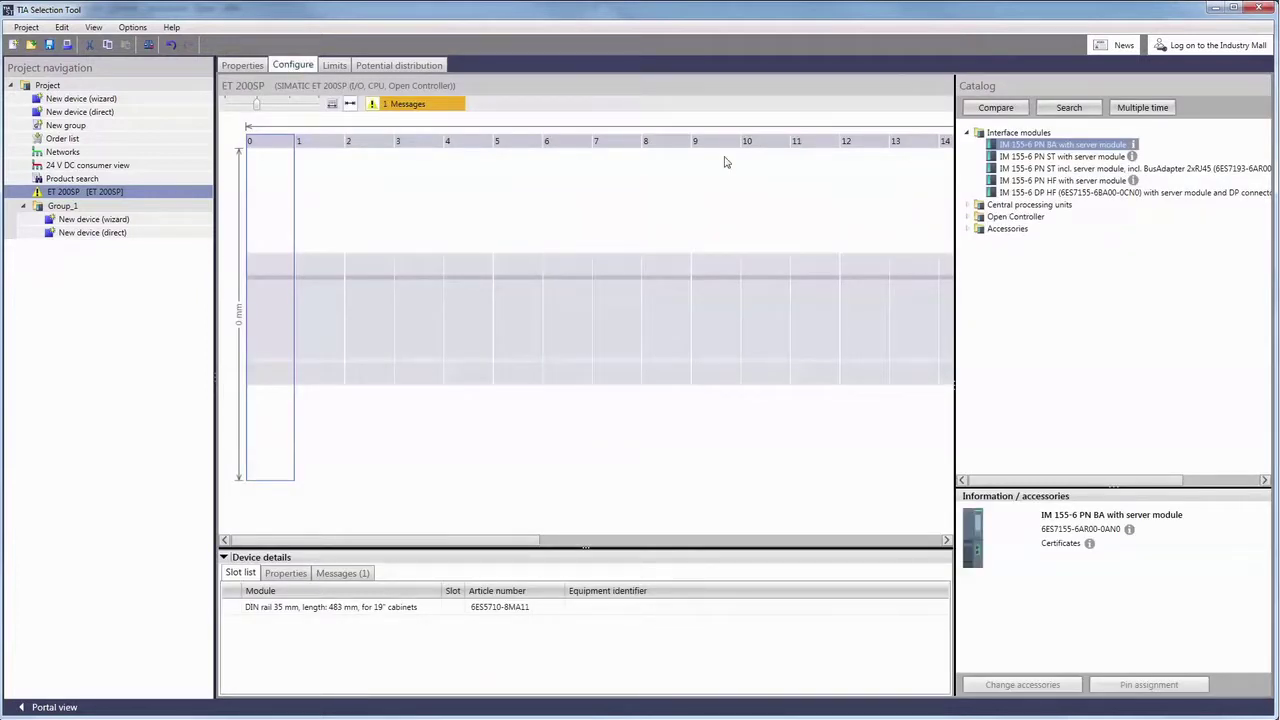
Equip the ET 200SP station with the IM 155-6 PN ST with server module and a CM 4xIO-Link ST communication module
double_click(1008, 157)
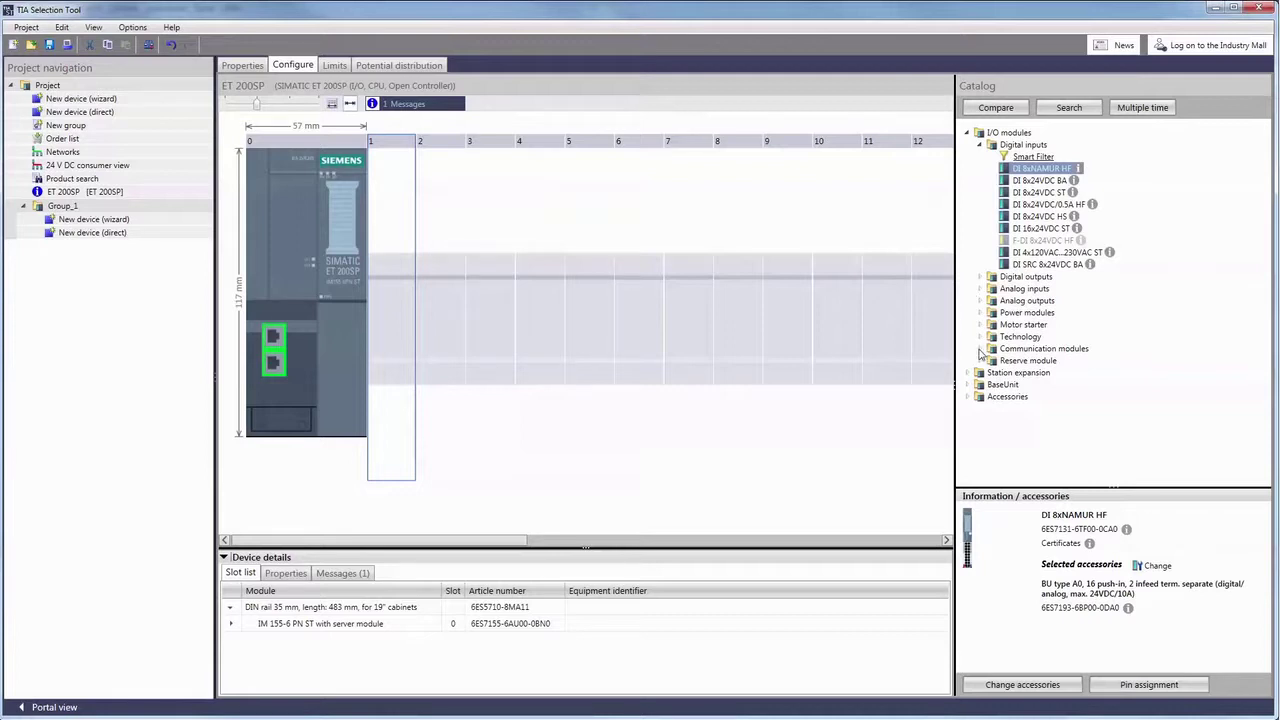
left_click(981, 349)
double_click(1040, 360)
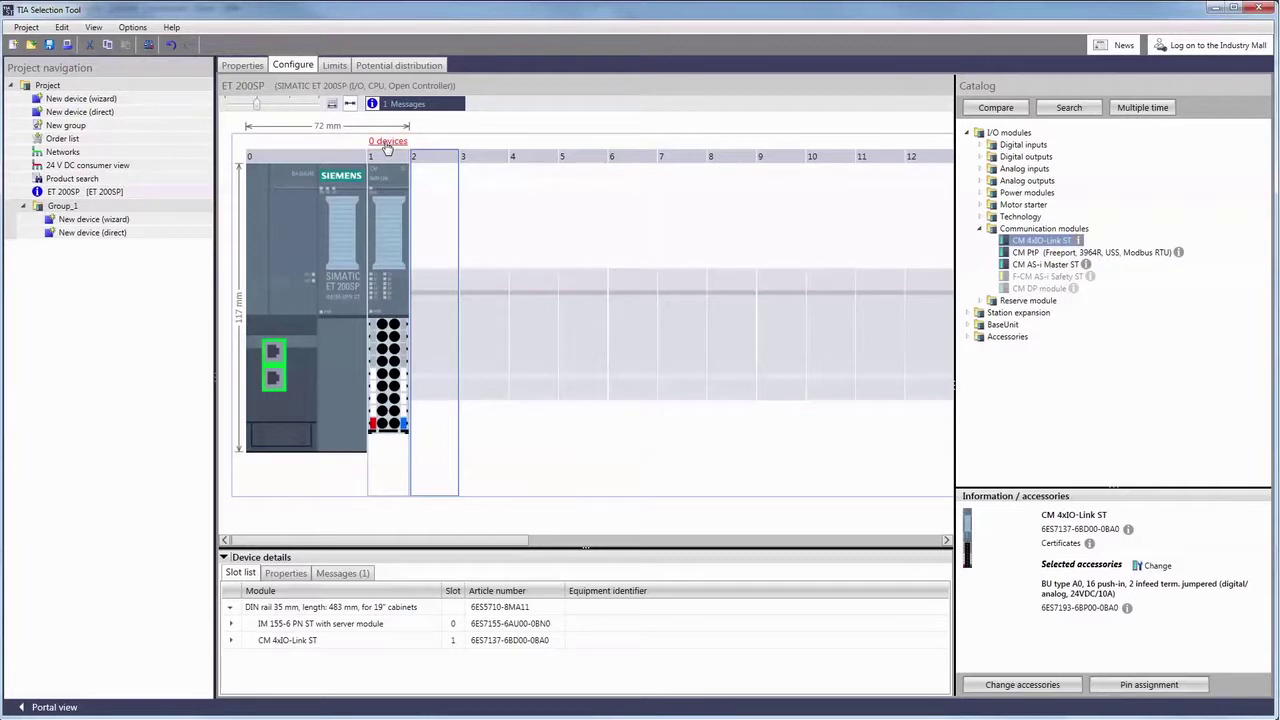
Assign the IO-Link module K20 8 DI, IP67, 8 x 1 input to position 1.1.1 of the CM 4xIO-Link ST
left_click(387, 145)
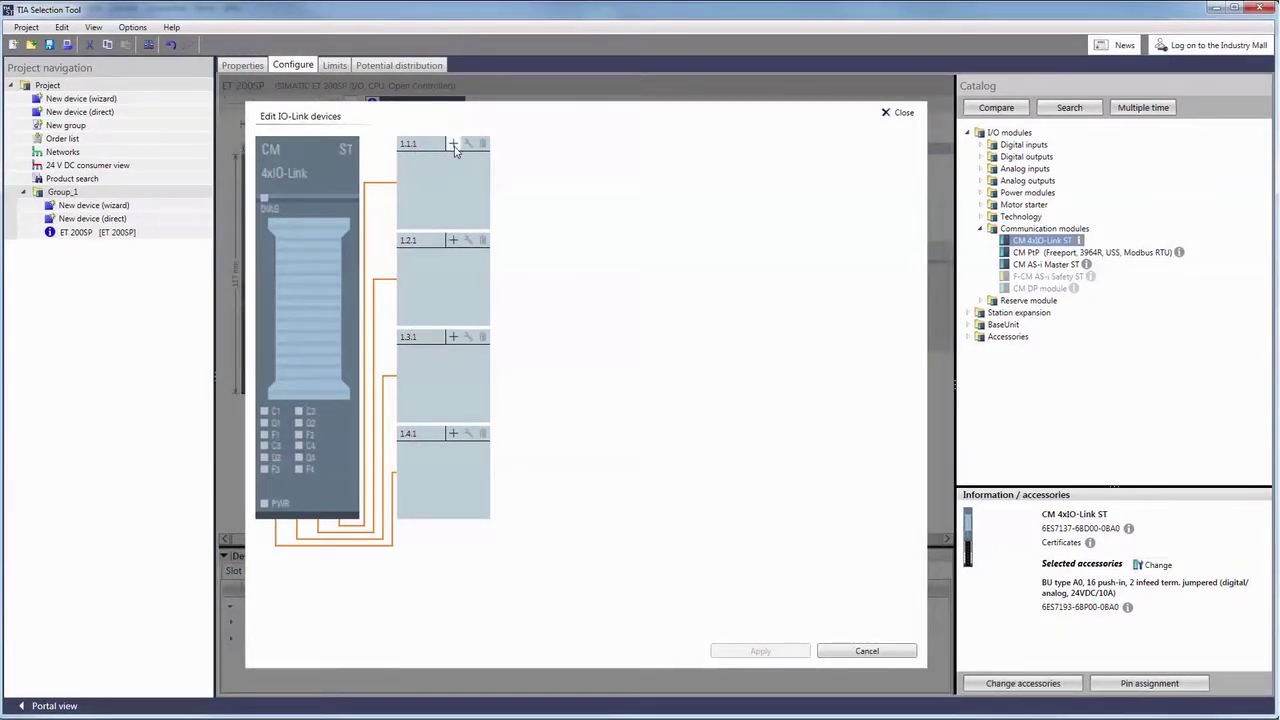
left_click(453, 146)
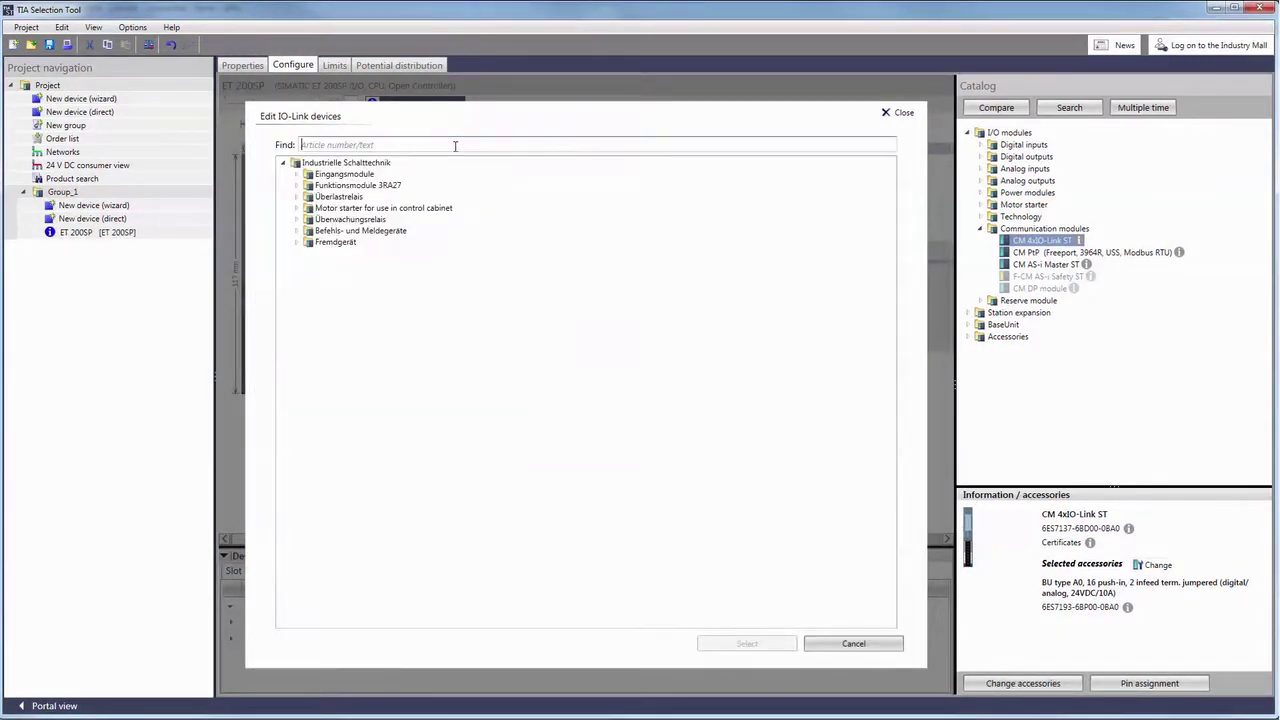
left_click(296, 175)
left_click(309, 186)
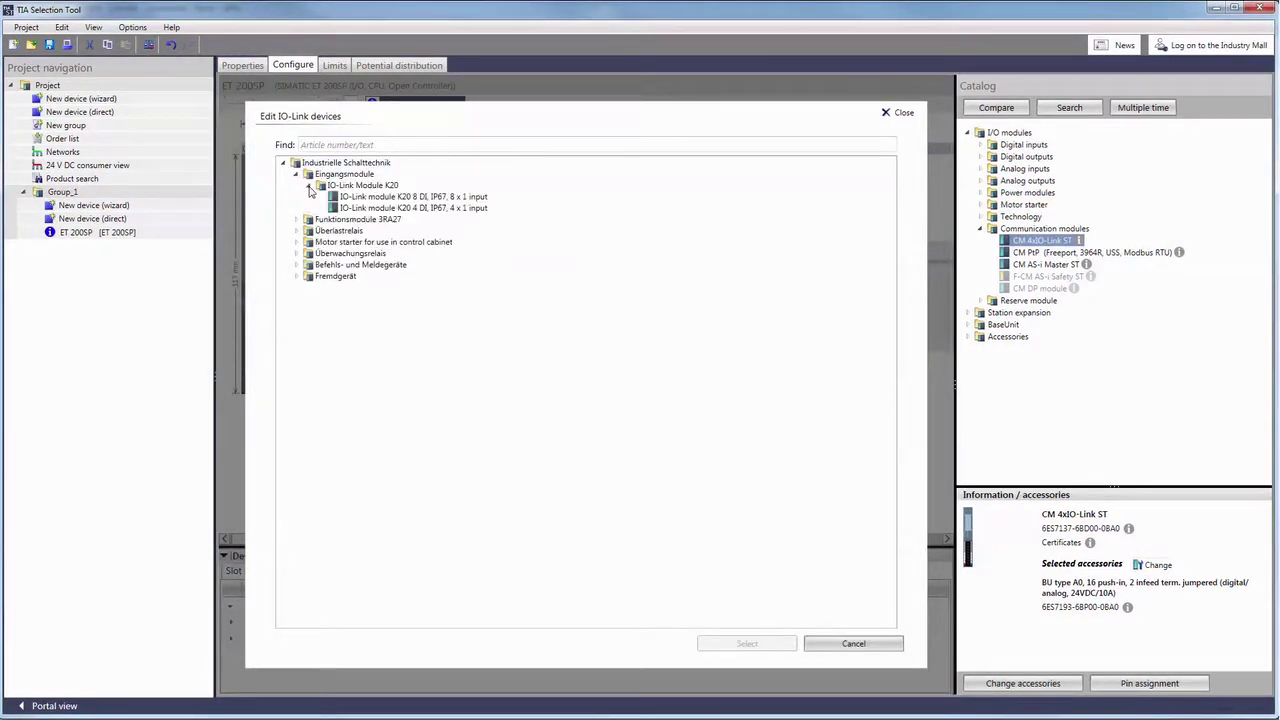
double_click(387, 198)
Add the CURRENT MONIT. F. IO-LINK S2 SPRING monitoring relay to position 1.2.1 and remove it again
left_click(453, 242)
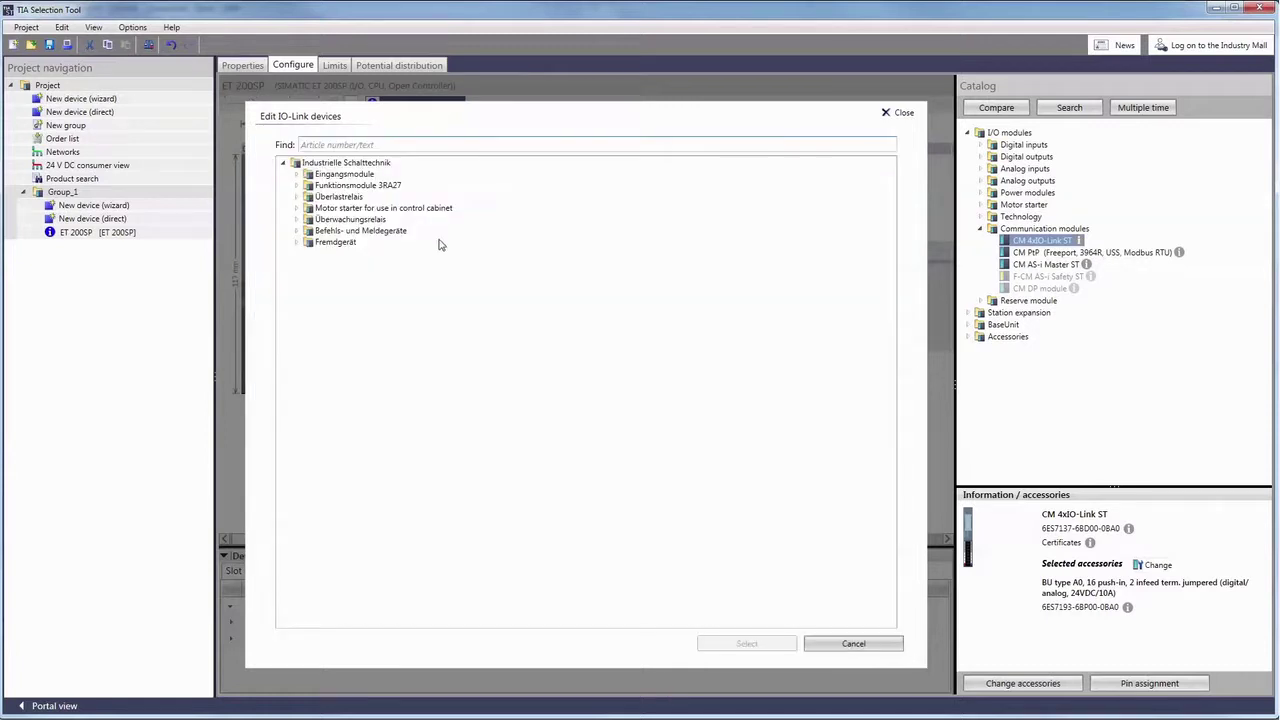
left_click(296, 219)
left_click(309, 231)
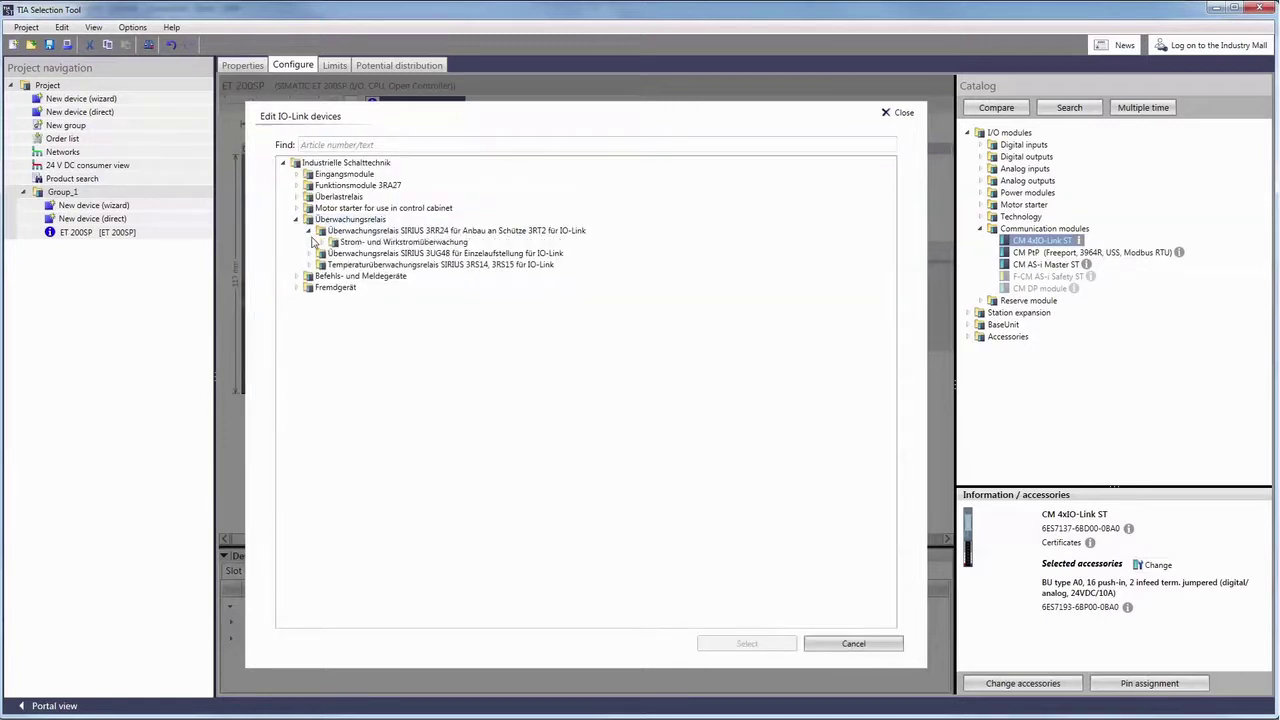
left_click(321, 242)
double_click(460, 310)
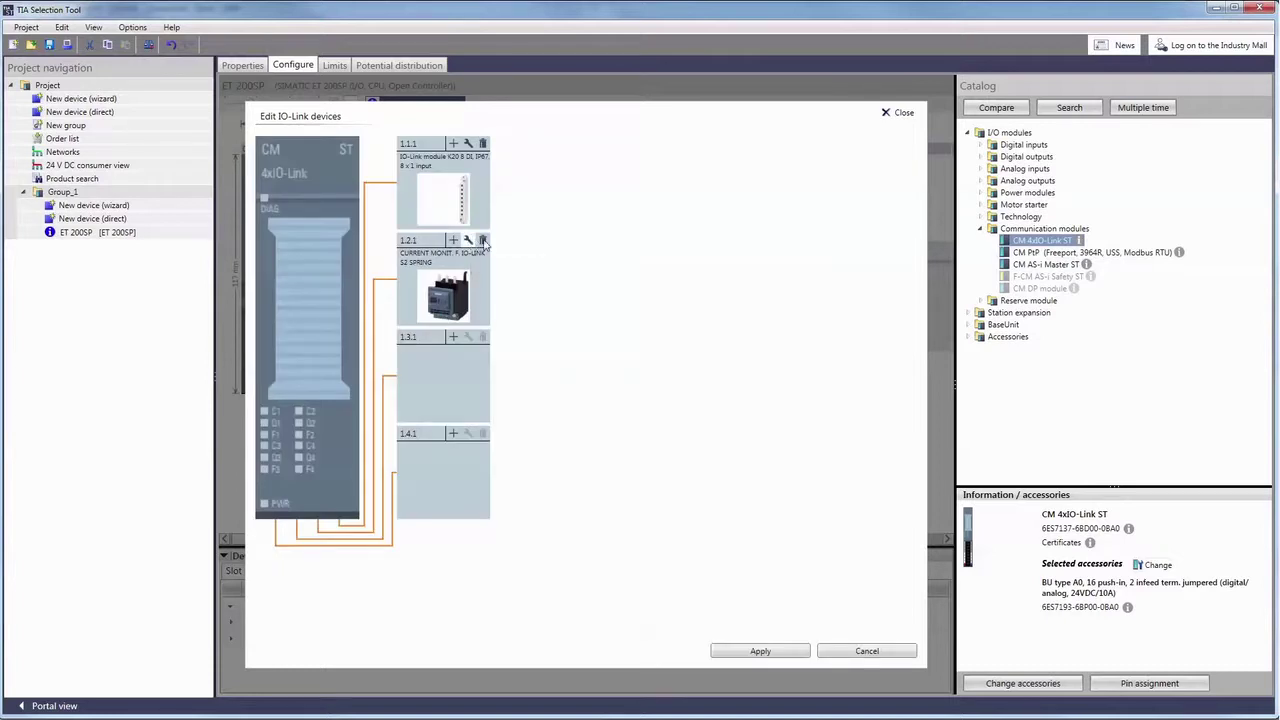
left_click(483, 242)
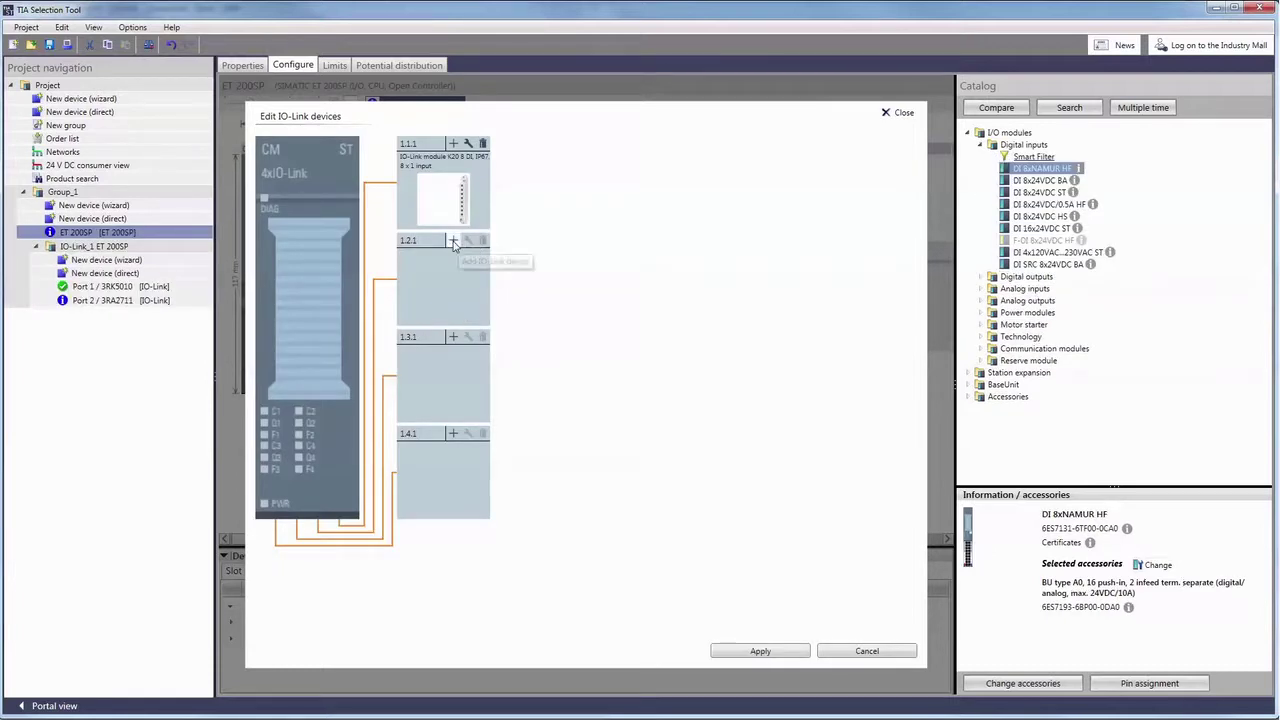
Assign the first SIRIUS NG CONNECT from Funktionsmodule 3RA27 to position 1.2.1
left_click(453, 241)
left_click(297, 186)
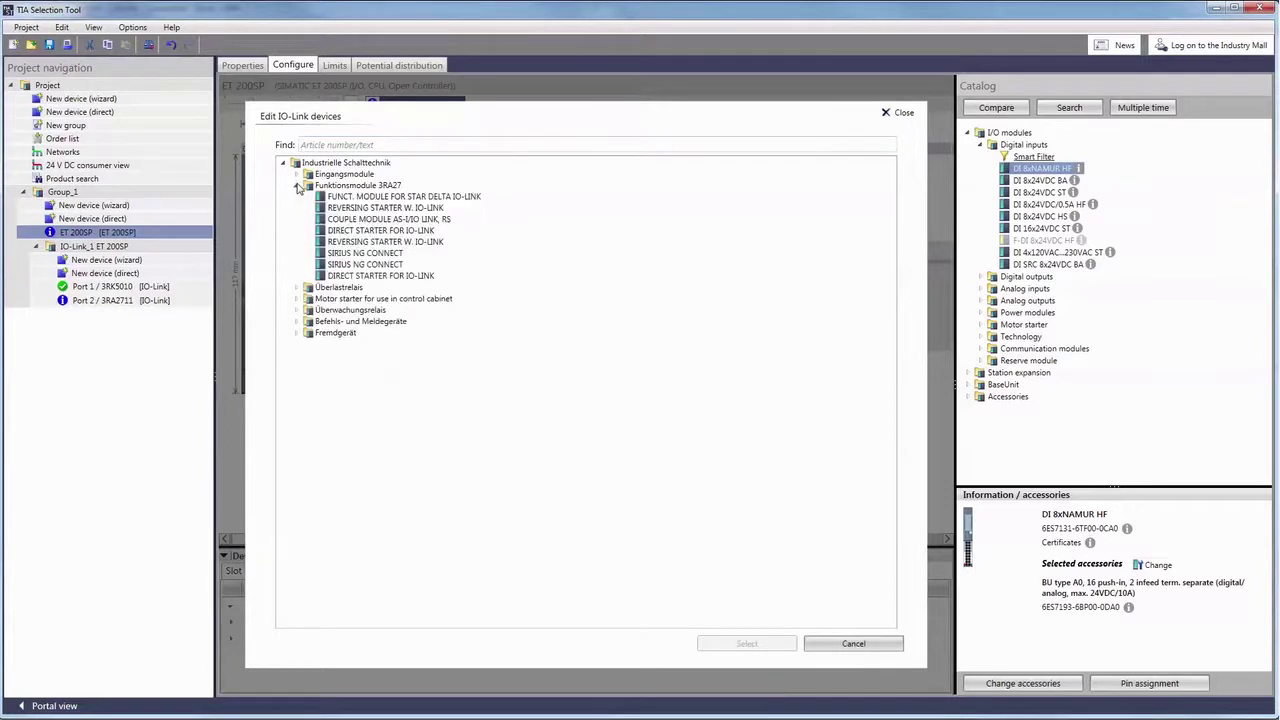
double_click(377, 253)
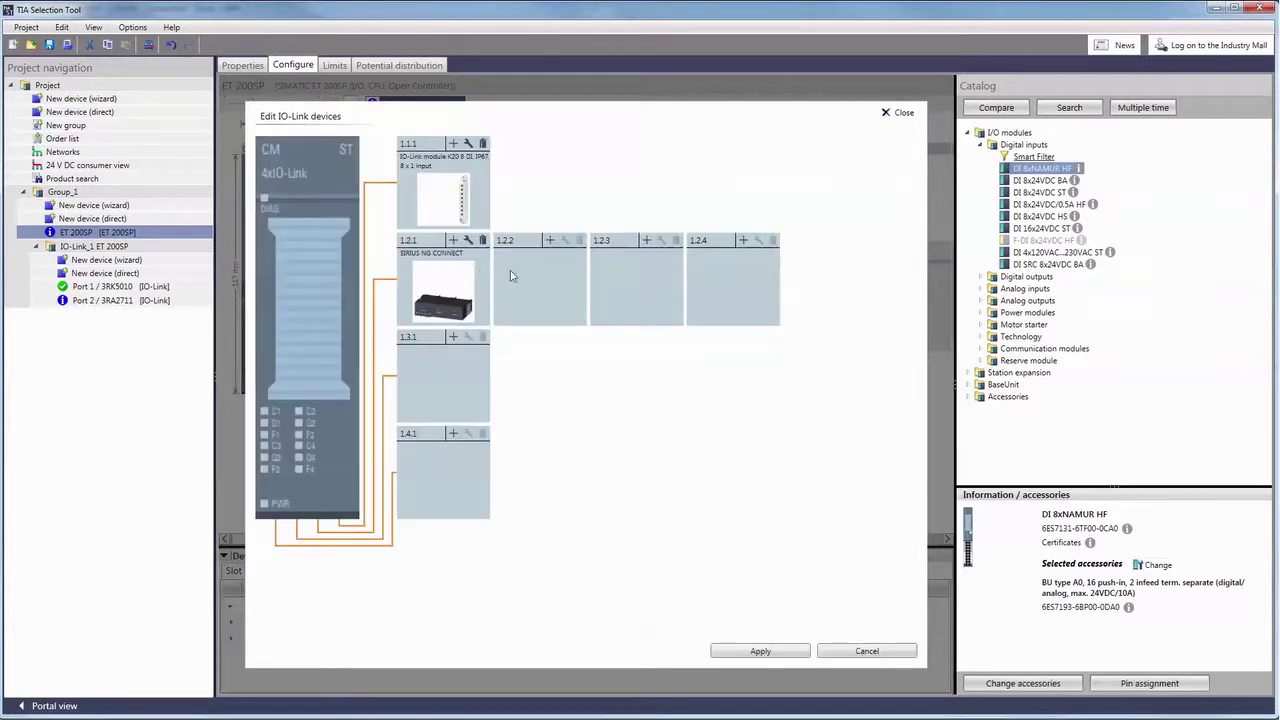
Add REVERSING STARTER W. IO-LINK to position 1.2.2 and apply the IO-Link device assignment
left_click(549, 242)
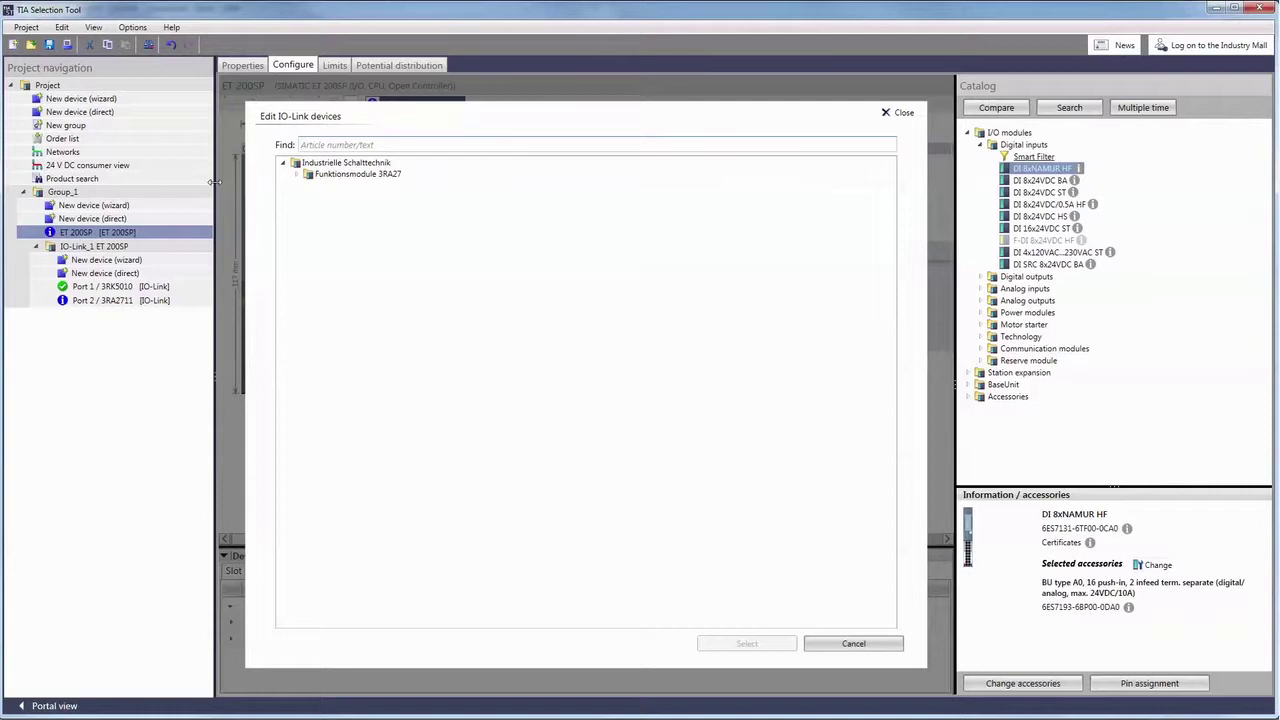
left_click(297, 176)
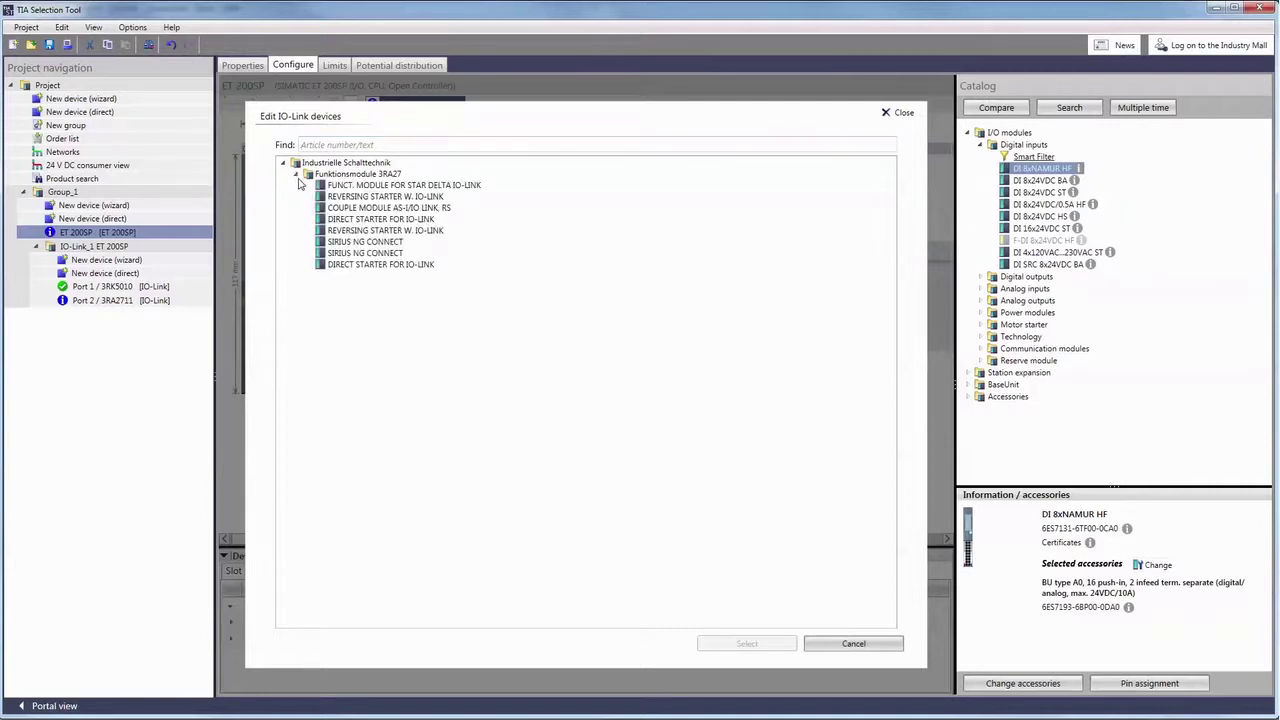
double_click(362, 232)
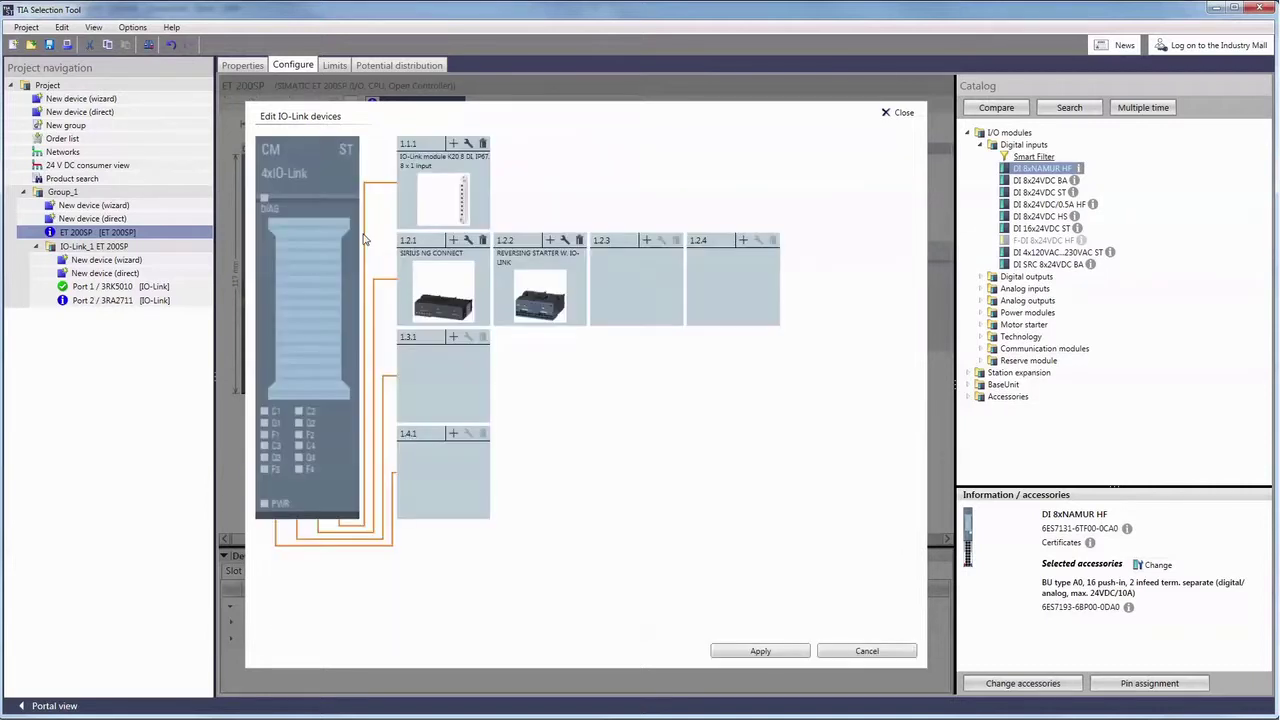
left_click(760, 651)
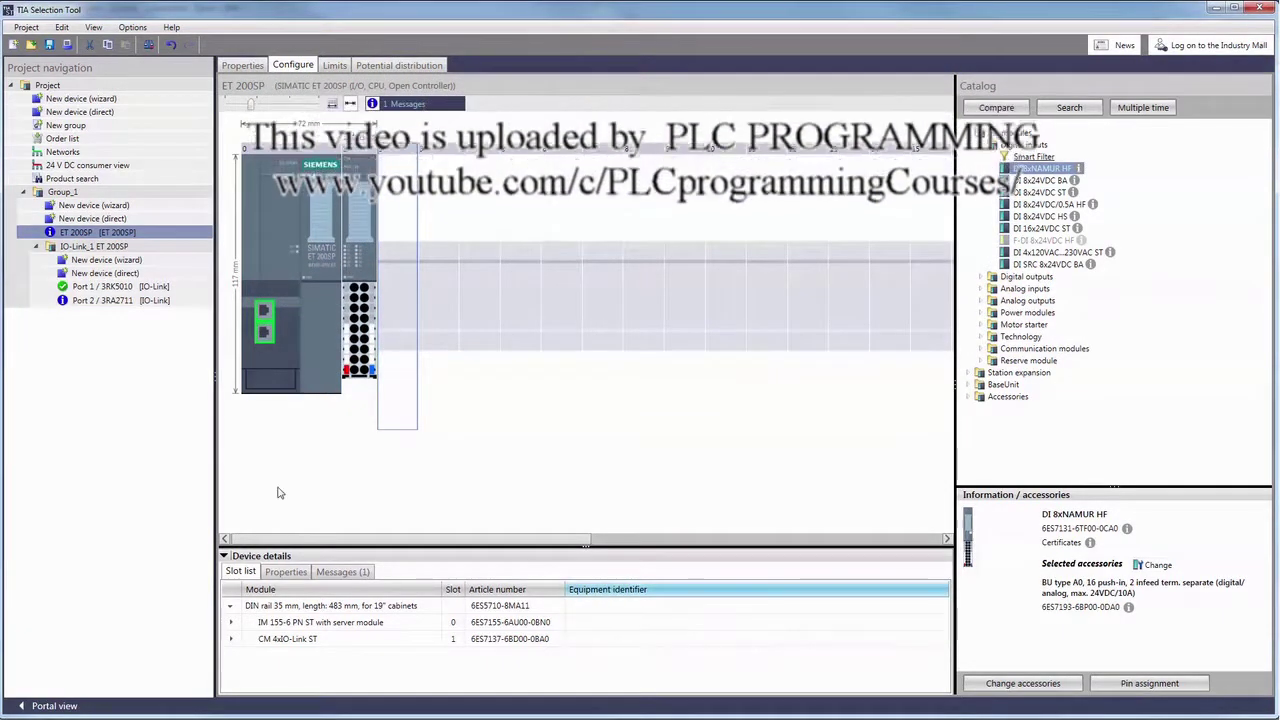
Add the AS-I SEALING CAP M8 F. MODULE IP67 accessory to the Port 1 / 3RK5010 IO-Link device
left_click(149, 288)
left_click(1078, 229)
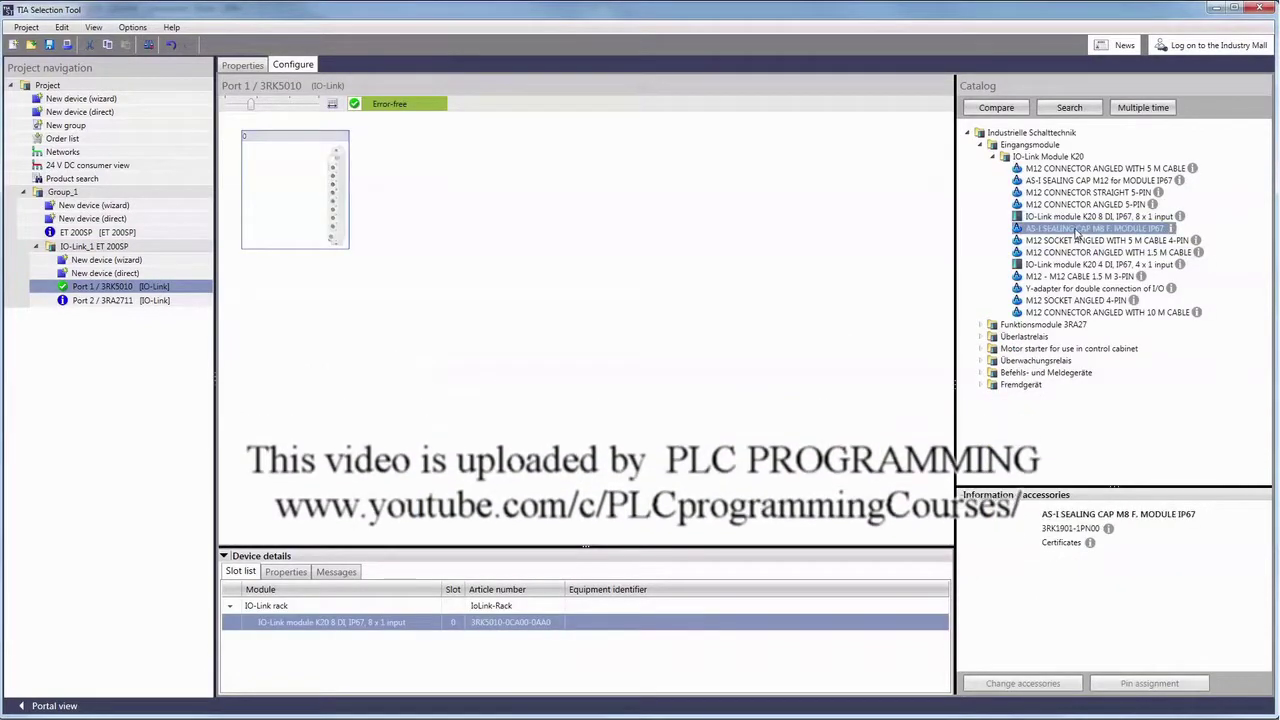
double_click(1078, 229)
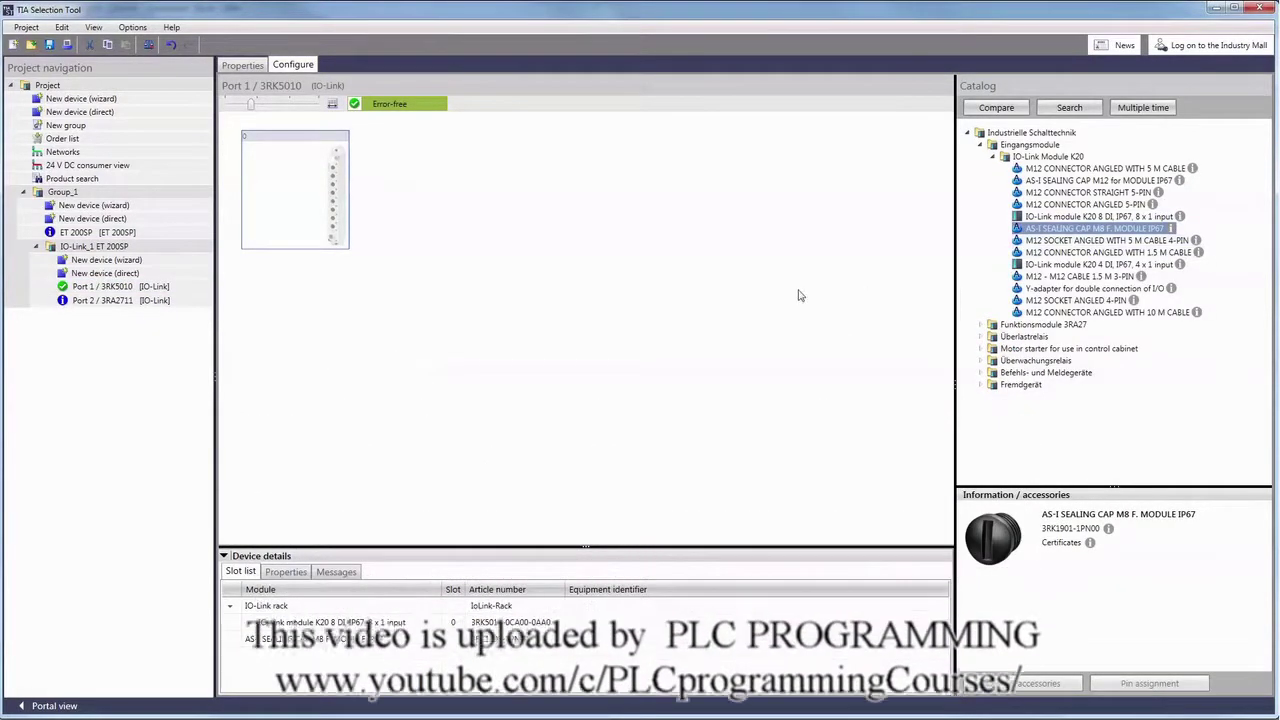
In Port 2 / 3RA2711, delete the FUNCT. MODULE FOR STAR DELTA IO-LINK from slot 1 and add it again from the catalog
left_click(115, 303)
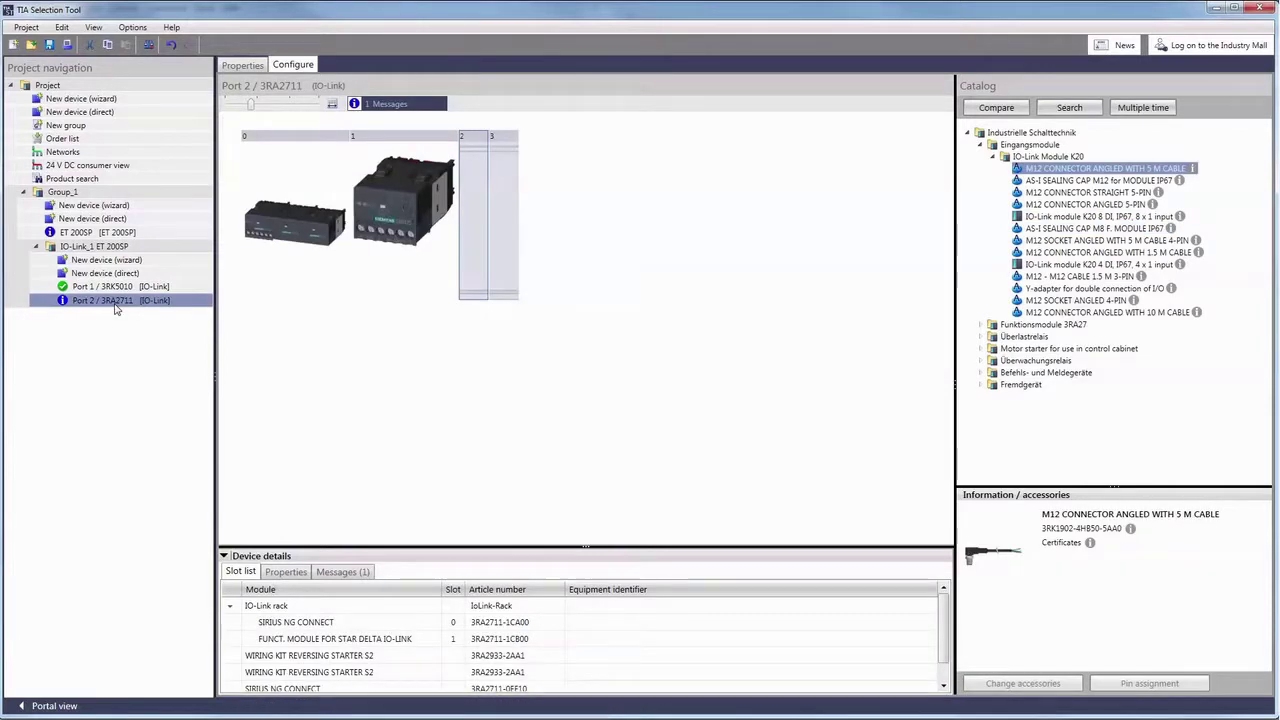
left_click(389, 230)
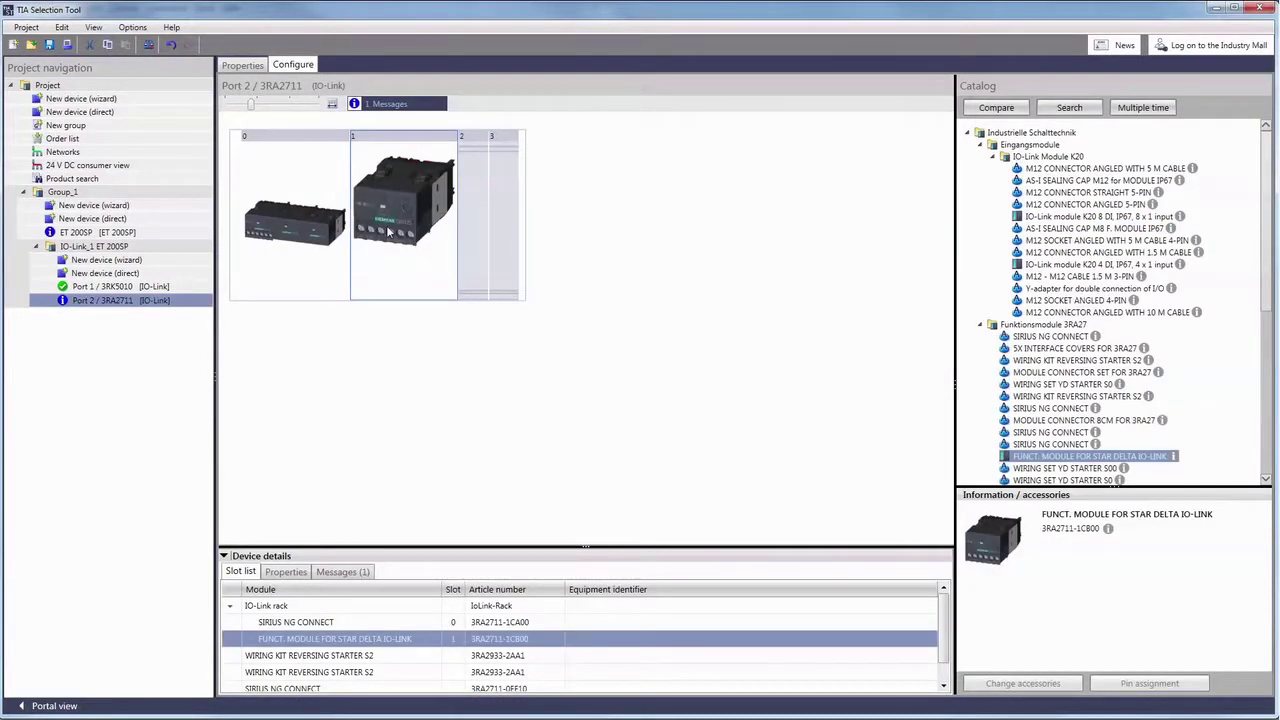
right_click(389, 230)
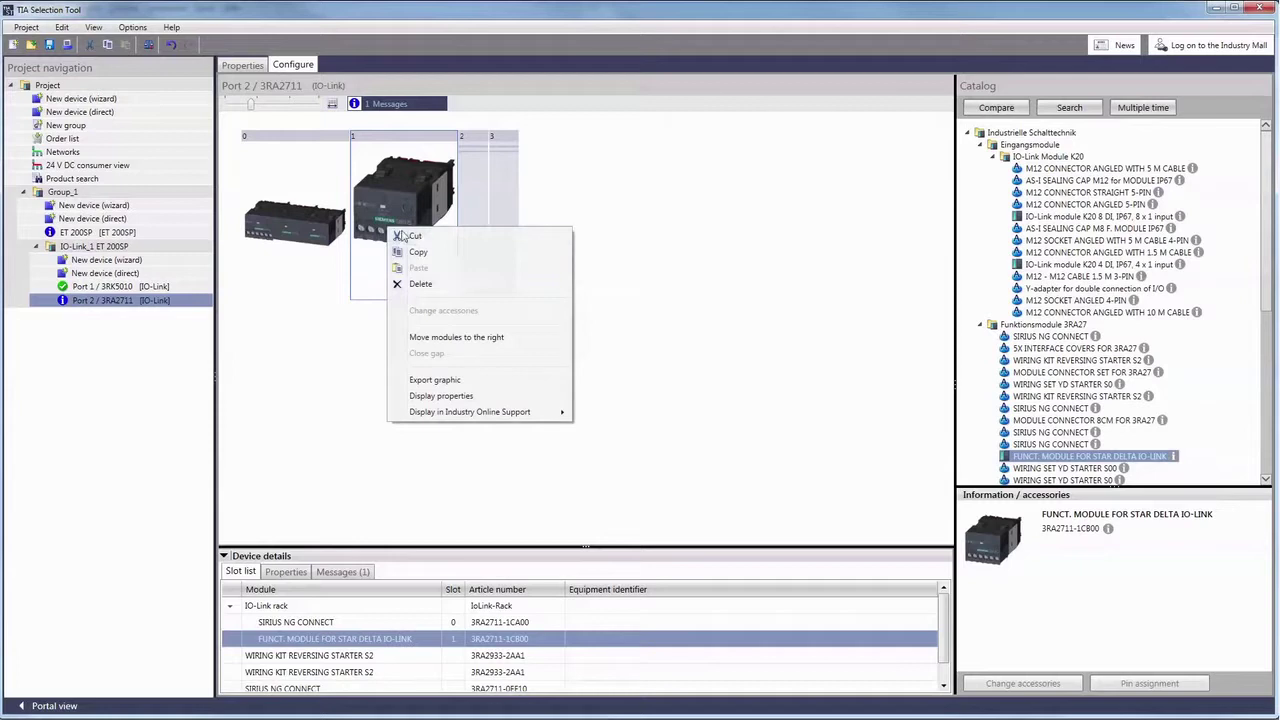
left_click(420, 284)
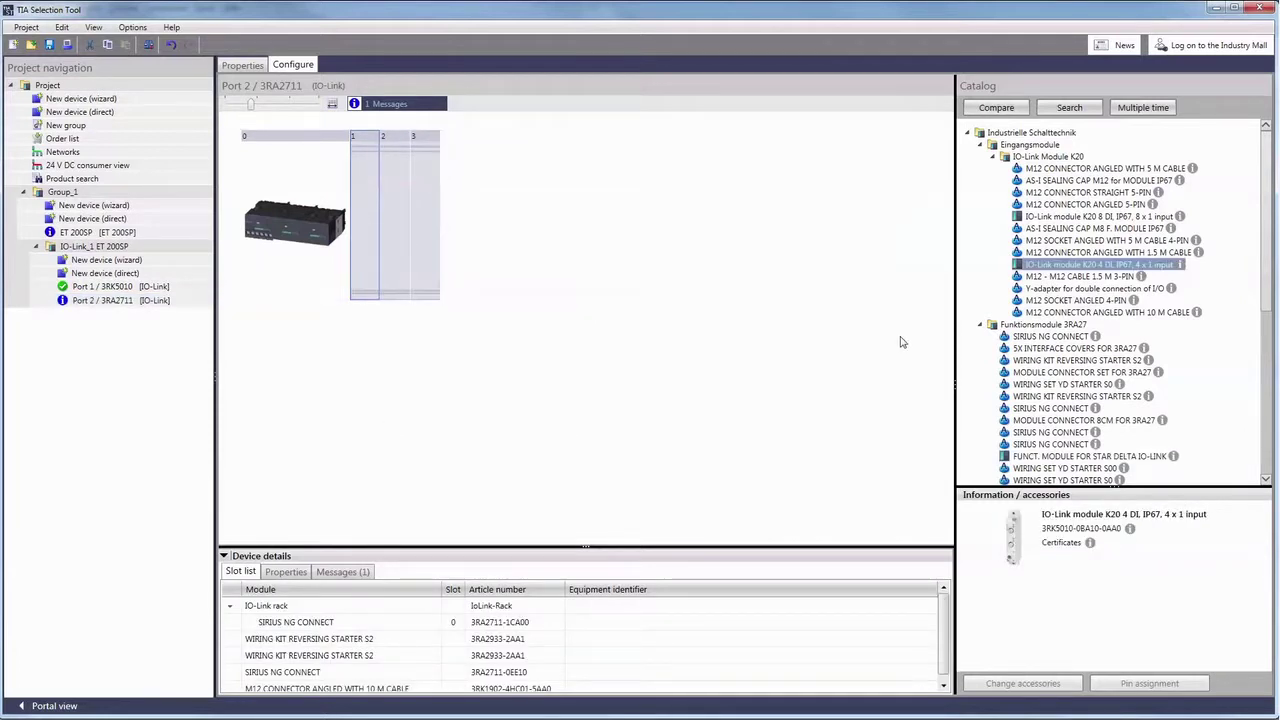
double_click(1038, 458)
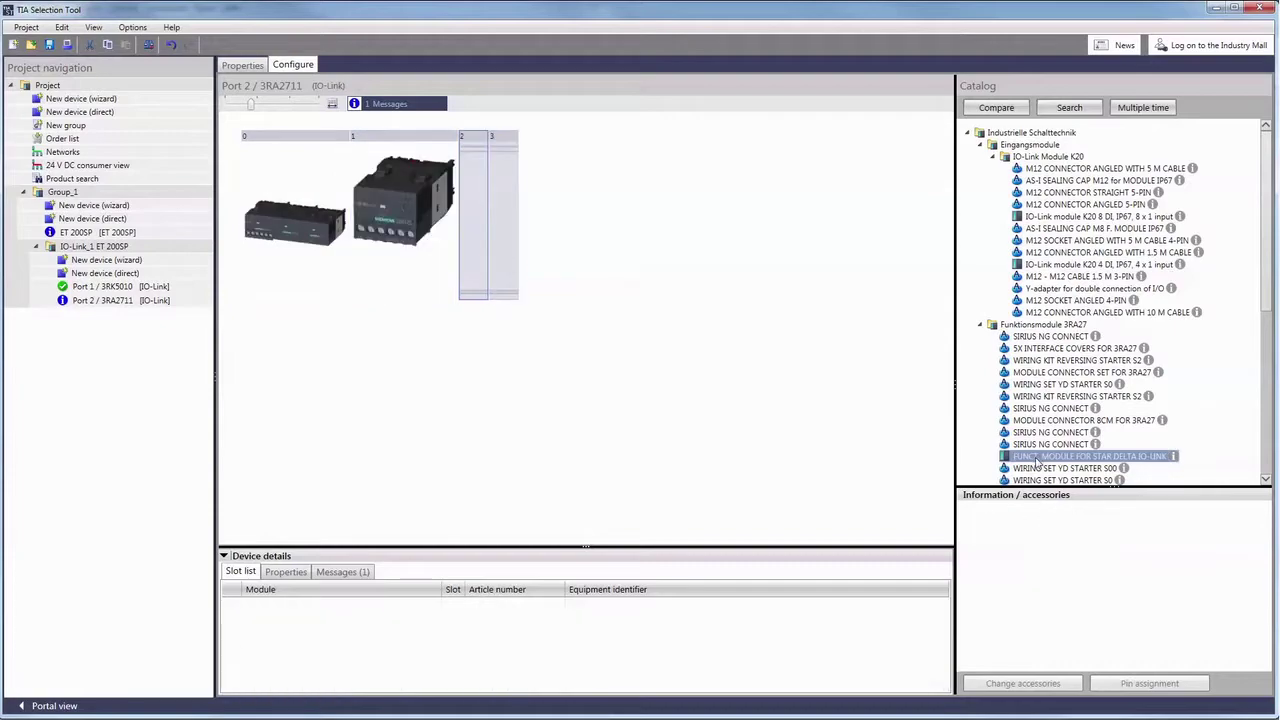